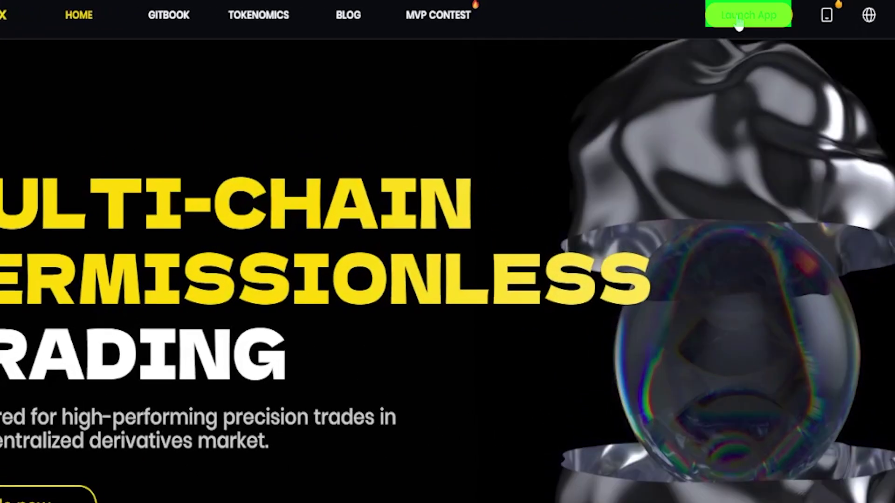
Launch the ApeX Pro trading app and connect a MetaMask wallet on BNB Chain(BSC)
{"action": "left_click", "coordinate": [745, 15]}
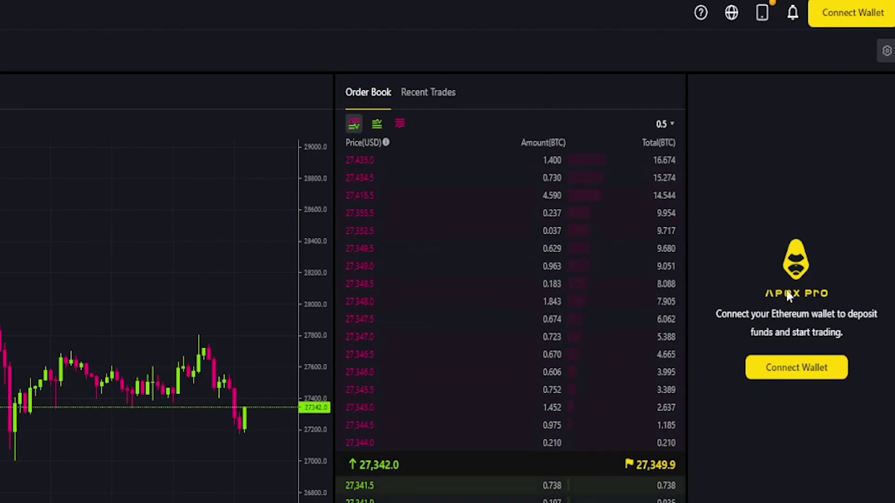
{"action": "left_click", "coordinate": [843, 21]}
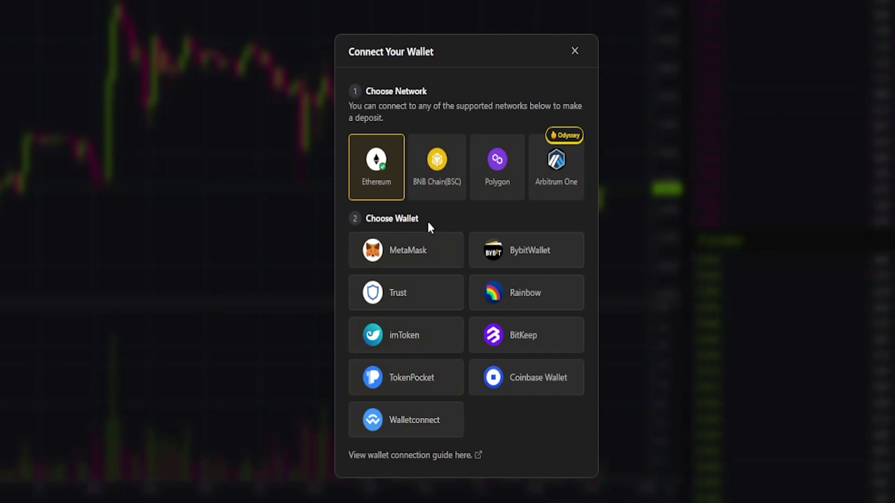
{"action": "left_click", "coordinate": [427, 162]}
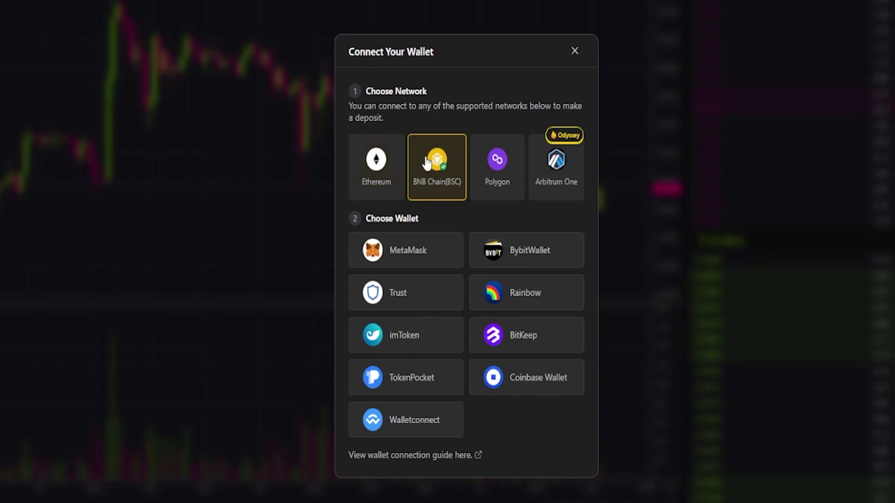
{"action": "left_click", "coordinate": [400, 260]}
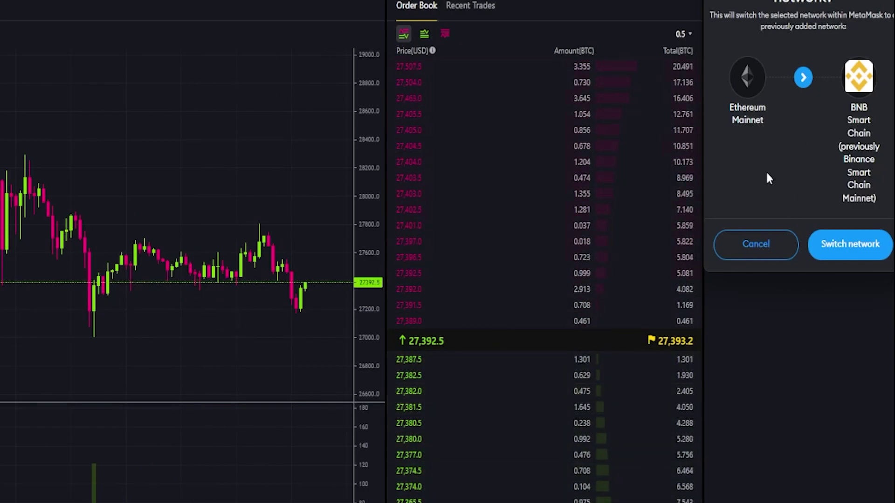
Switch MetaMask to BNB Smart Chain, turn Remember Me off, and send both signature requests
{"action": "left_click", "coordinate": [847, 253]}
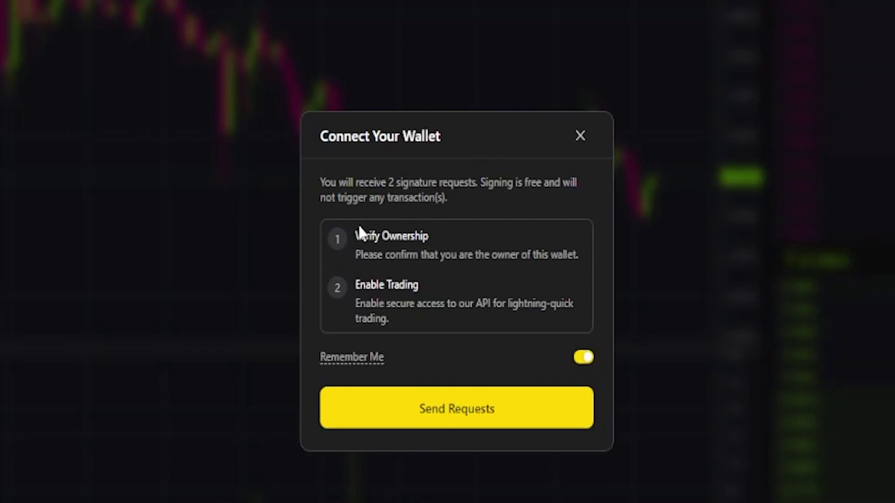
{"action": "triple_click", "coordinate": [414, 233]}
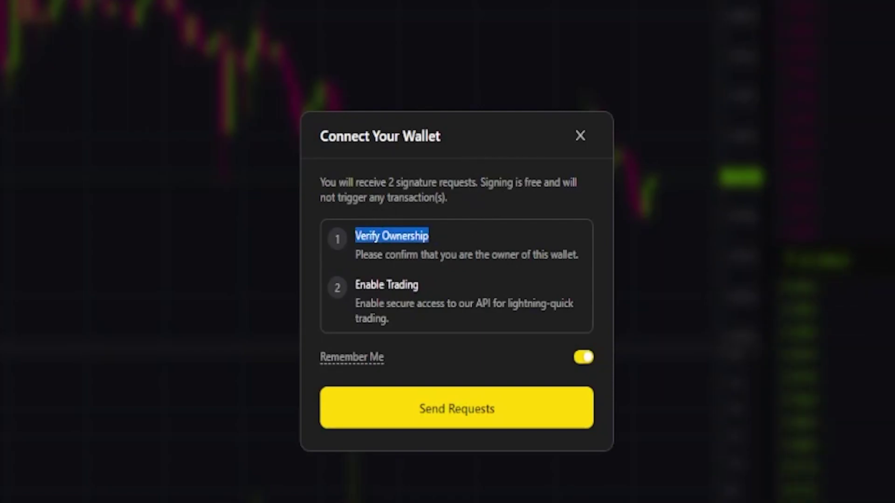
{"action": "left_click_drag", "start_coordinate": [355, 284], "coordinate": [422, 279]}
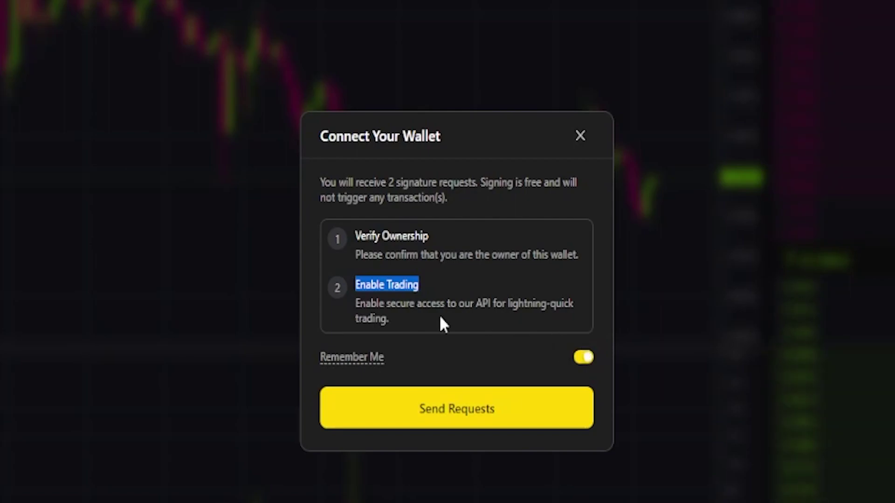
{"action": "mouse_move", "coordinate": [373, 361]}
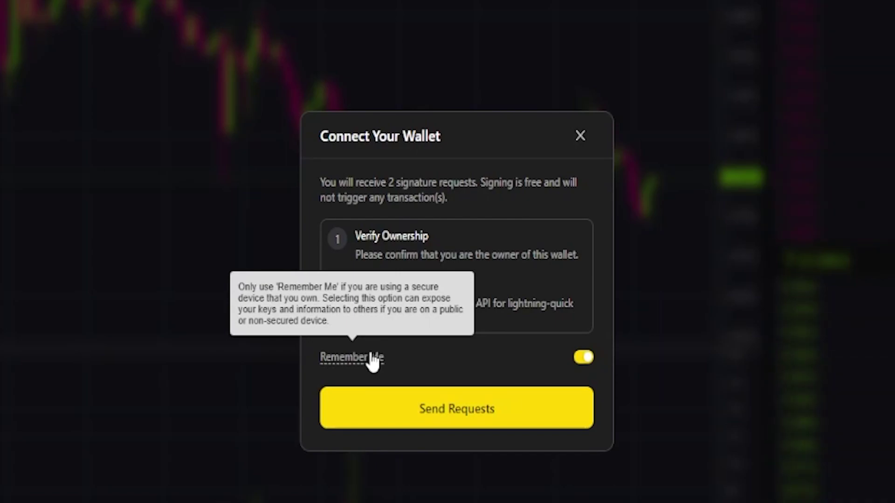
{"action": "left_click", "coordinate": [583, 358]}
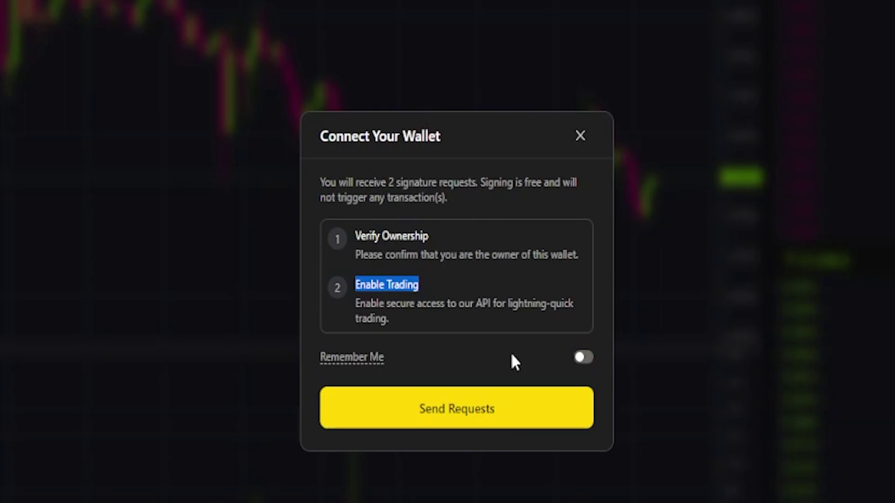
{"action": "left_click", "coordinate": [457, 421]}
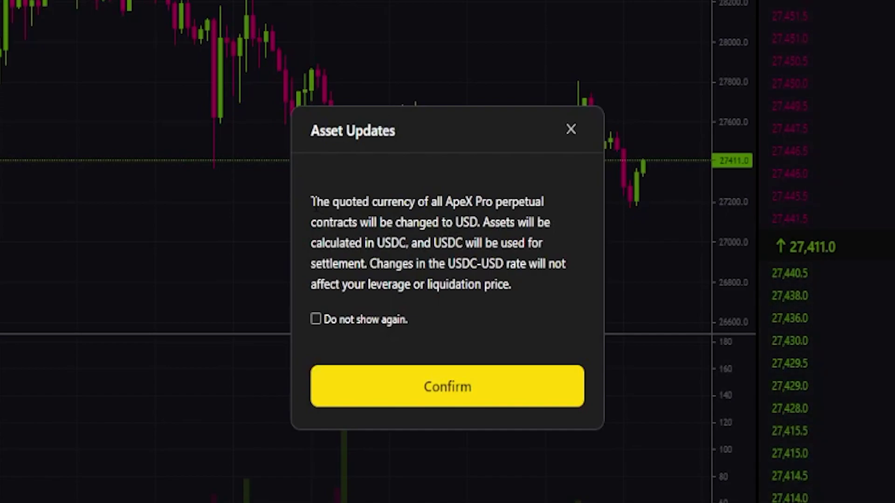
Tick 'Do not show again.' and confirm the USD-quoted contracts Asset Updates notice
{"action": "left_click_drag", "start_coordinate": [311, 202], "coordinate": [571, 220]}
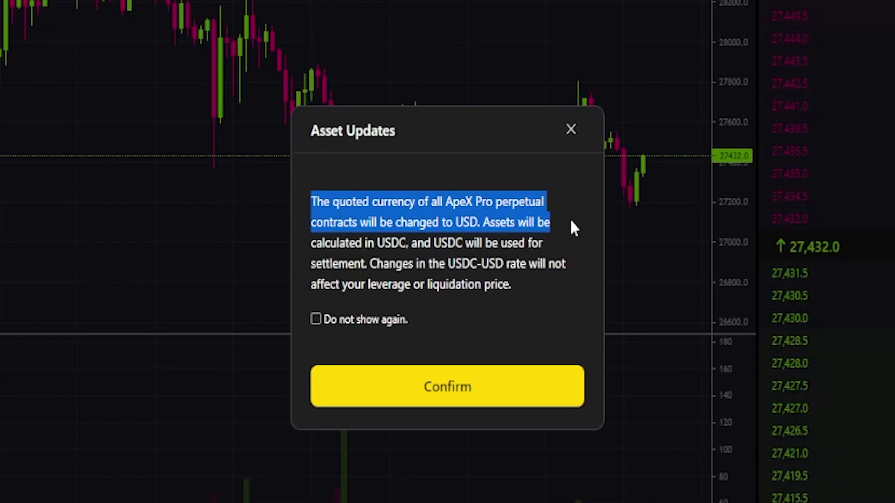
{"action": "left_click_drag", "start_coordinate": [570, 221], "coordinate": [568, 239]}
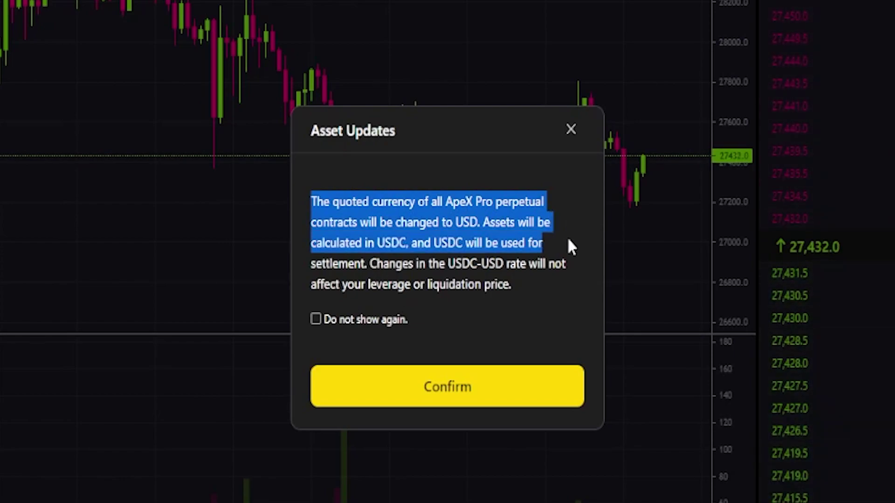
{"action": "left_click_drag", "start_coordinate": [568, 240], "coordinate": [578, 260]}
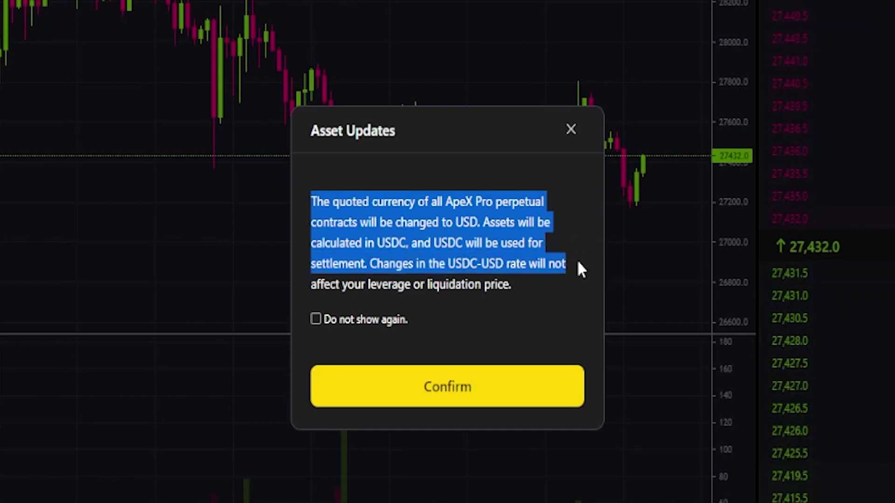
{"action": "left_click_drag", "start_coordinate": [578, 262], "coordinate": [575, 282]}
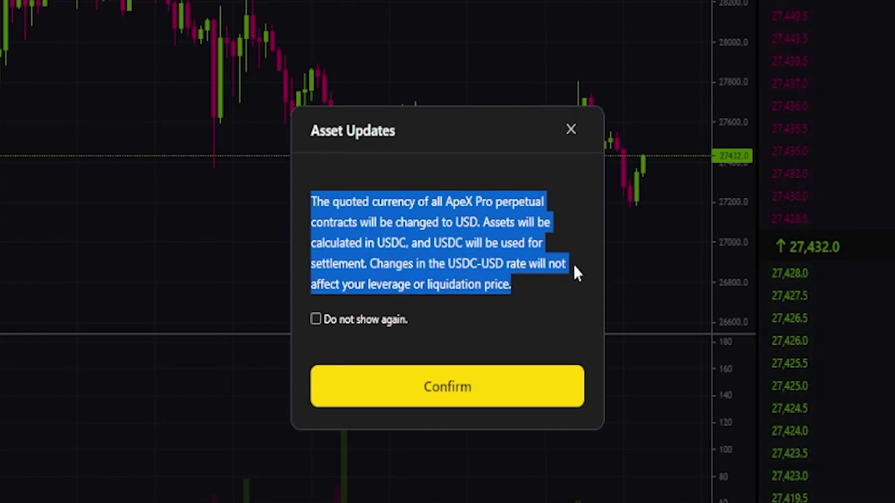
{"action": "left_click", "coordinate": [316, 319]}
{"action": "left_click", "coordinate": [387, 398]}
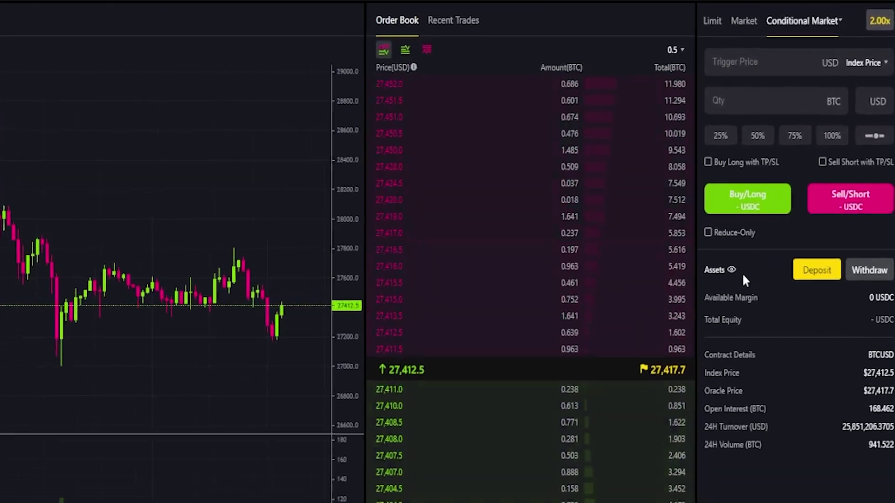
Start a USDC deposit from BNB Chain(BSC) with the amount set to MAX, 93.55193553
{"action": "left_click", "coordinate": [851, 191]}
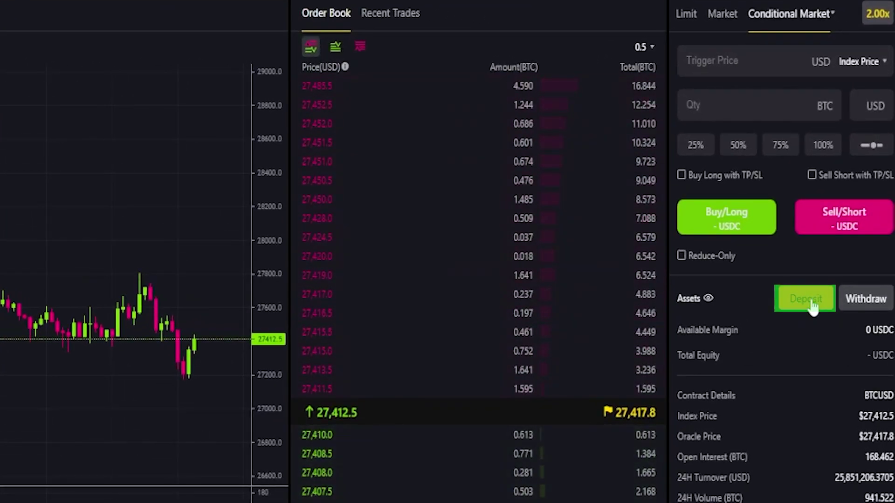
{"action": "left_click", "coordinate": [812, 308]}
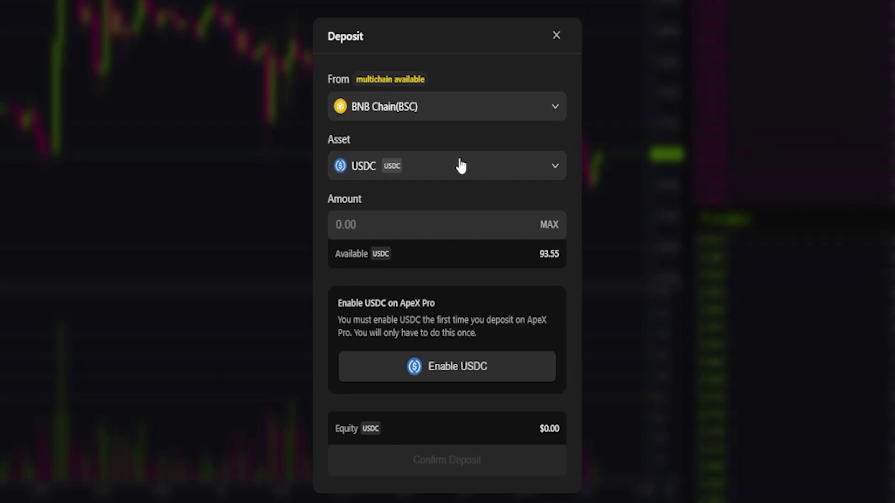
{"action": "left_click", "coordinate": [463, 165]}
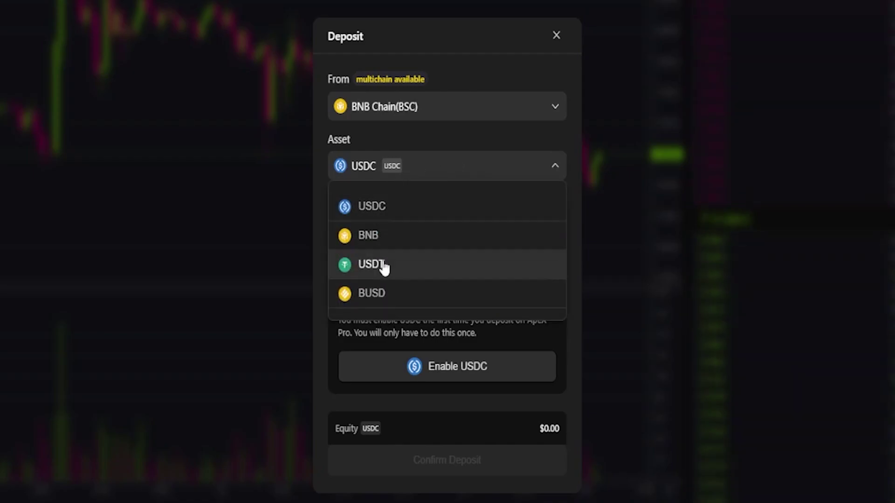
{"action": "left_click", "coordinate": [438, 138]}
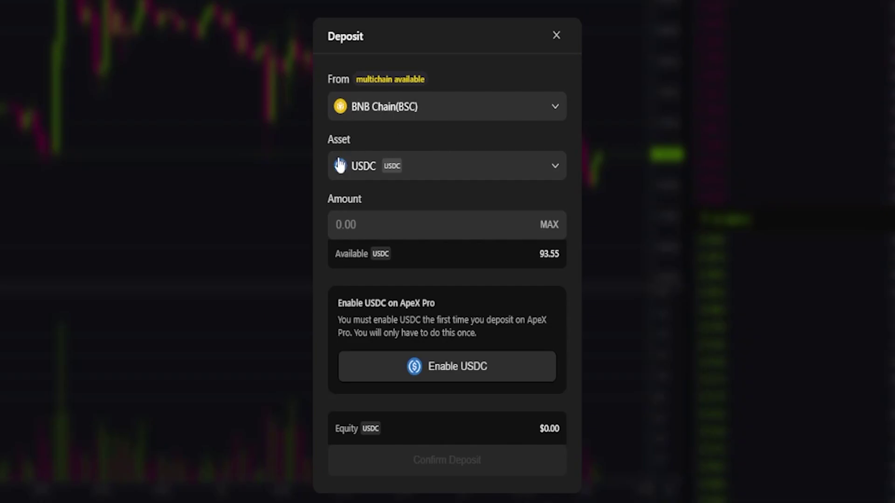
{"action": "left_click", "coordinate": [548, 226]}
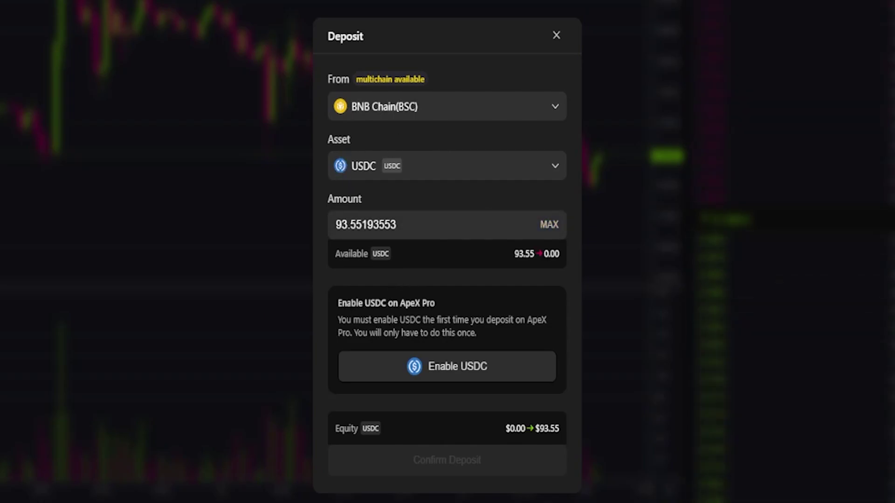
{"action": "left_click_drag", "start_coordinate": [337, 311], "coordinate": [442, 308]}
{"action": "left_click_drag", "start_coordinate": [341, 320], "coordinate": [545, 330]}
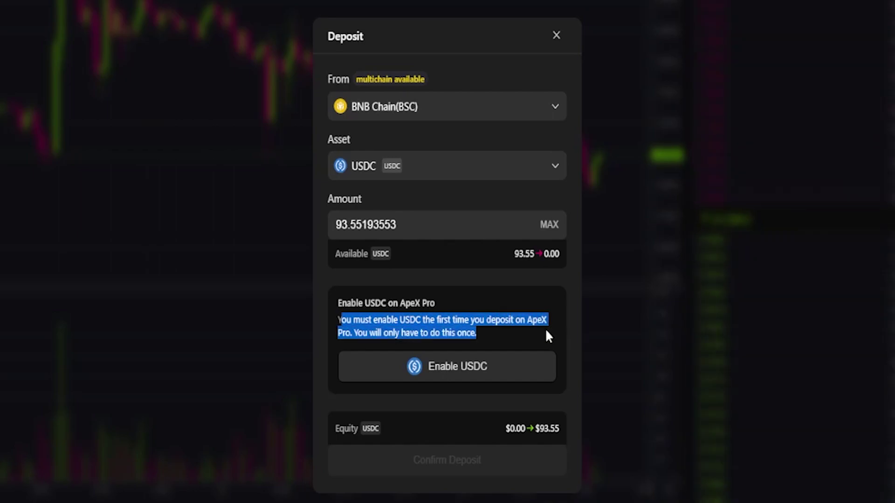
Enable USDC with a 93.55193553 USDC MetaMask spending cap and review the $0.08 fee
{"action": "left_click", "coordinate": [441, 369]}
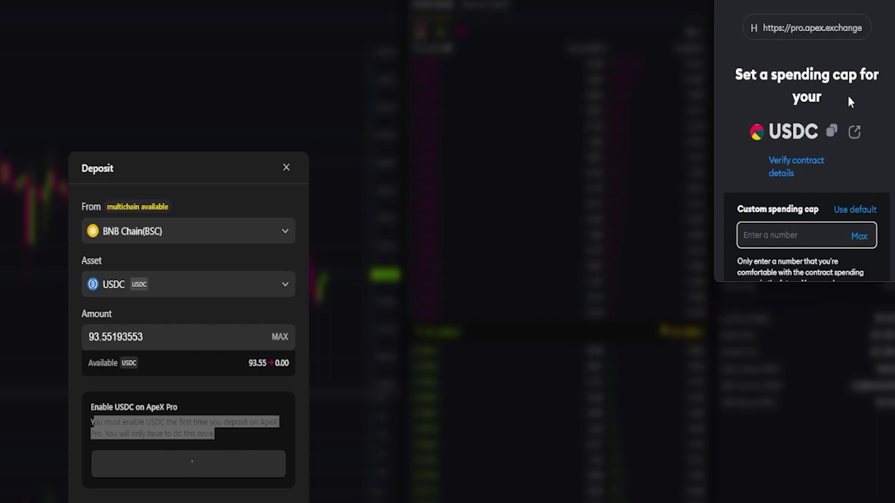
{"action": "scroll", "coordinate": [848, 97], "scroll_direction": "down", "scroll_amount": 3}
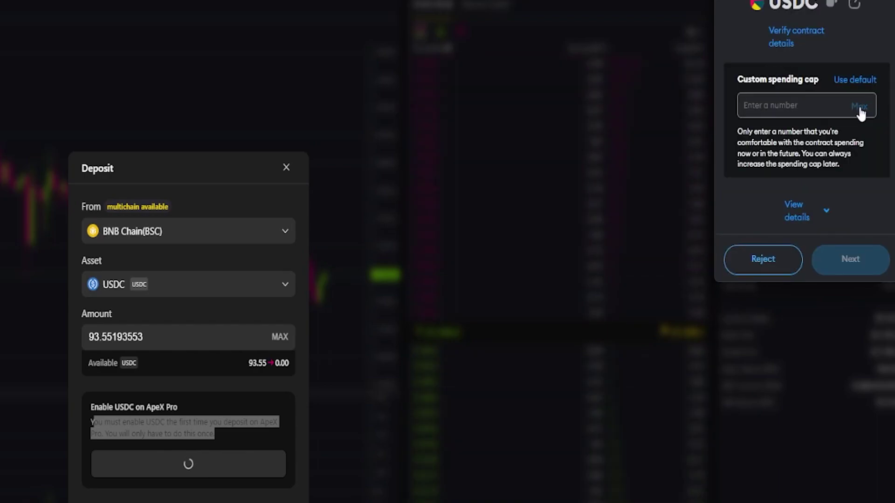
{"action": "left_click", "coordinate": [859, 106]}
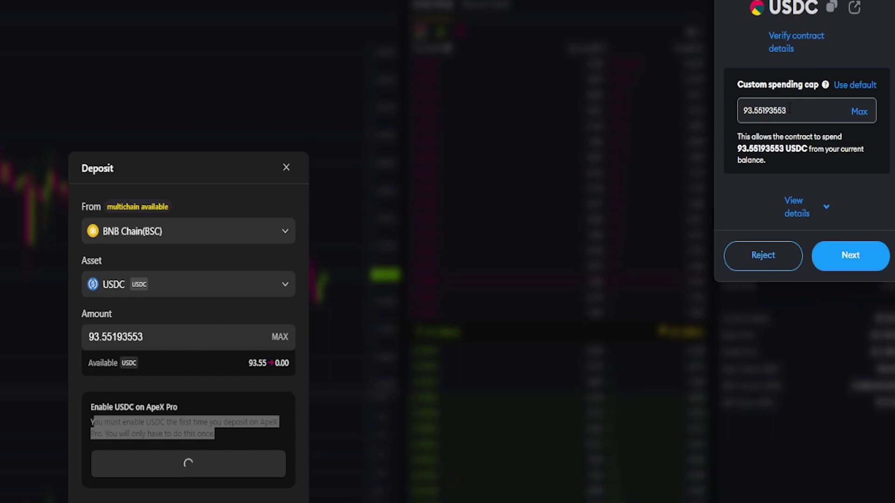
{"action": "left_click", "coordinate": [851, 255]}
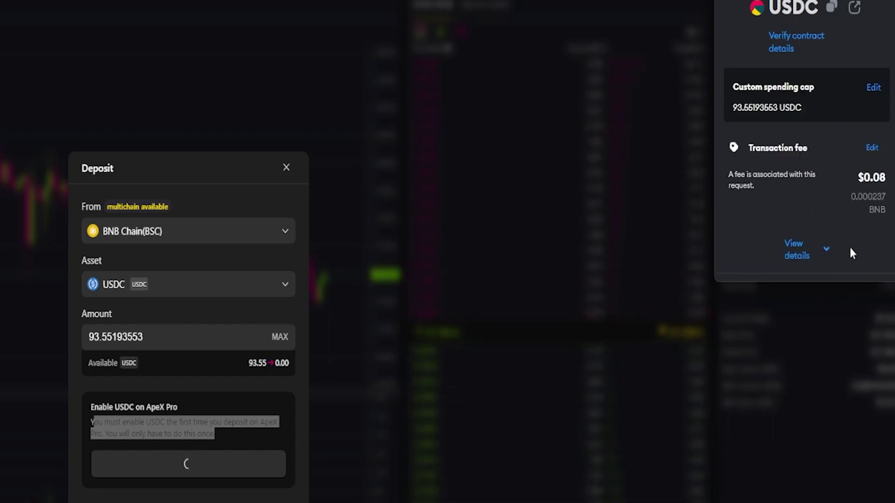
{"action": "left_click_drag", "start_coordinate": [857, 180], "coordinate": [870, 180]}
{"action": "left_click", "coordinate": [850, 185]}
{"action": "scroll", "coordinate": [853, 185], "scroll_direction": "down", "scroll_amount": 1}
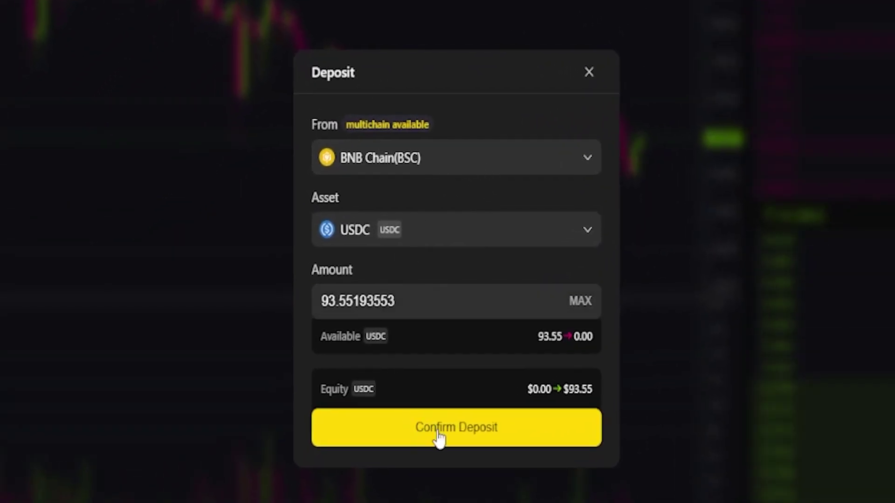
Confirm the 93.55 USDC deposit and wait for the Non-Ethereum Deposit confirmation
{"action": "left_click", "coordinate": [457, 431]}
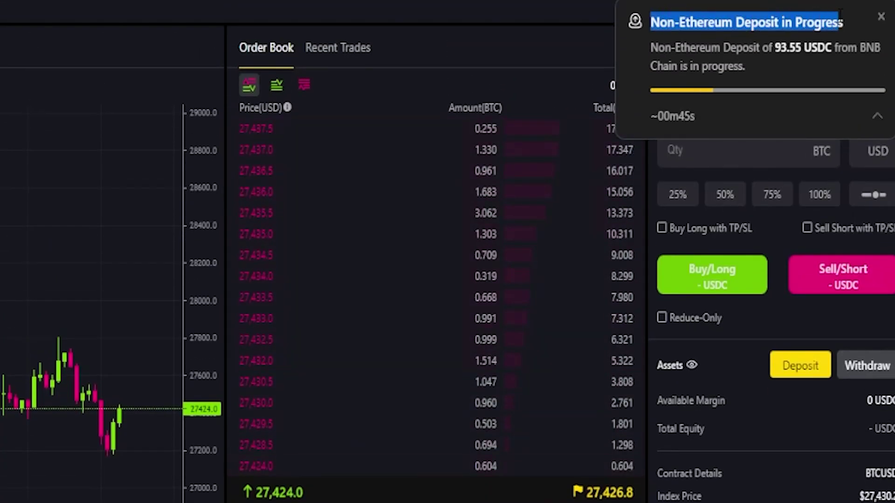
{"action": "left_click_drag", "start_coordinate": [651, 117], "coordinate": [696, 117]}
{"action": "left_click", "coordinate": [715, 120]}
{"action": "left_click_drag", "start_coordinate": [651, 22], "coordinate": [847, 24]}
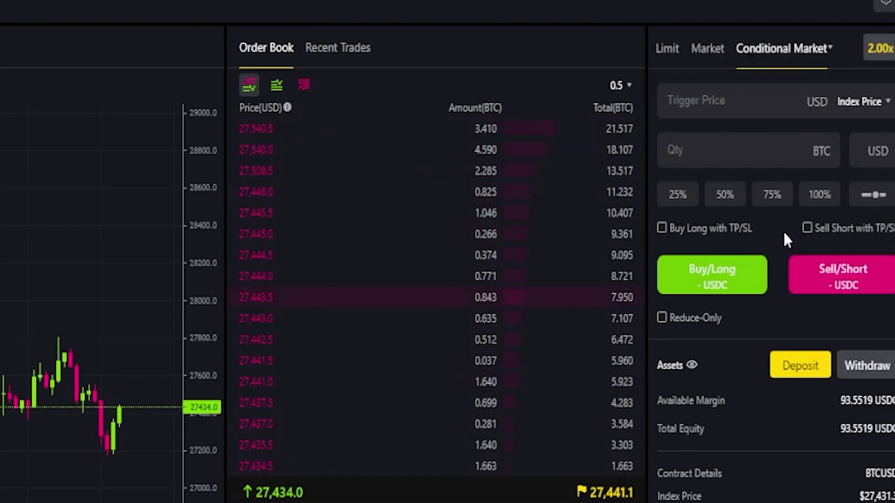